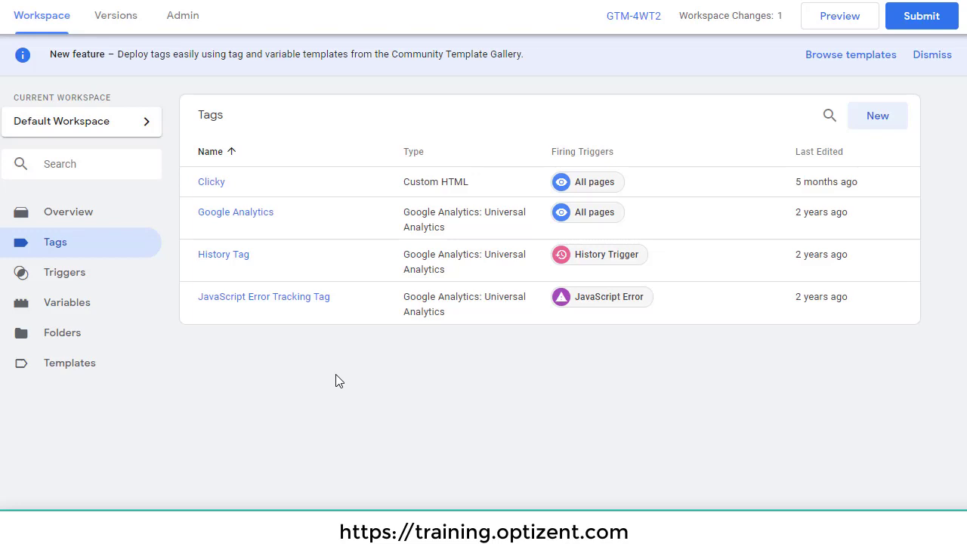
Step: Export container GTM-4WT2's Default Workspace and download it as a JSON file
left_click(181, 17)
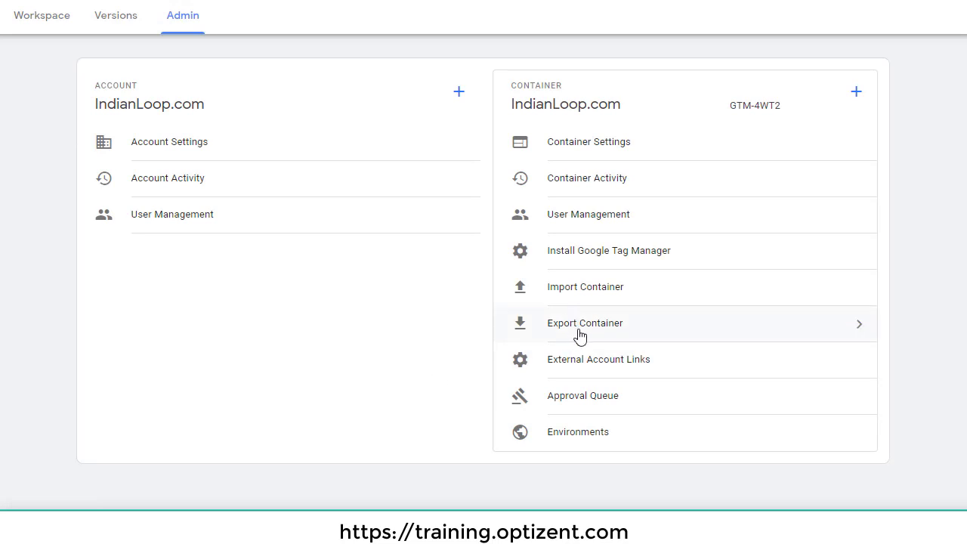
left_click(588, 331)
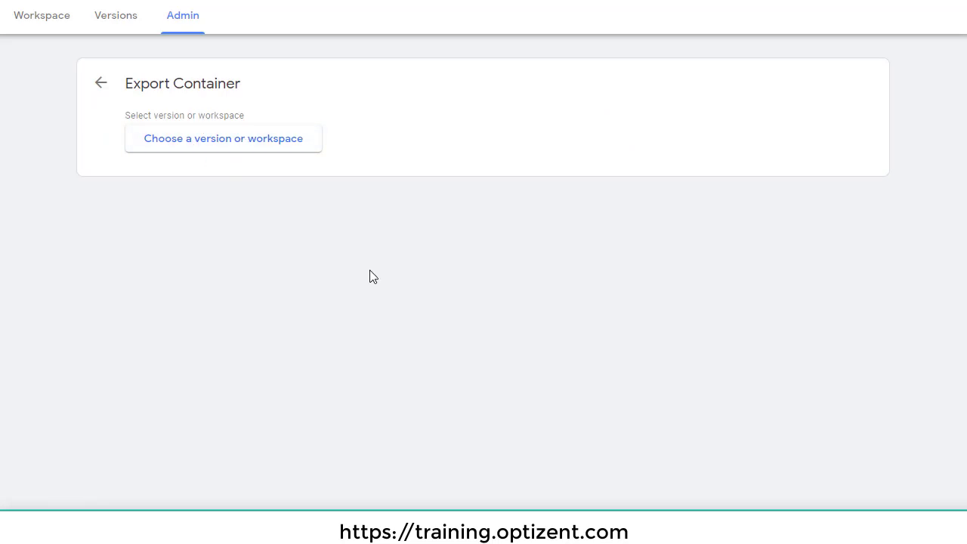
left_click(257, 140)
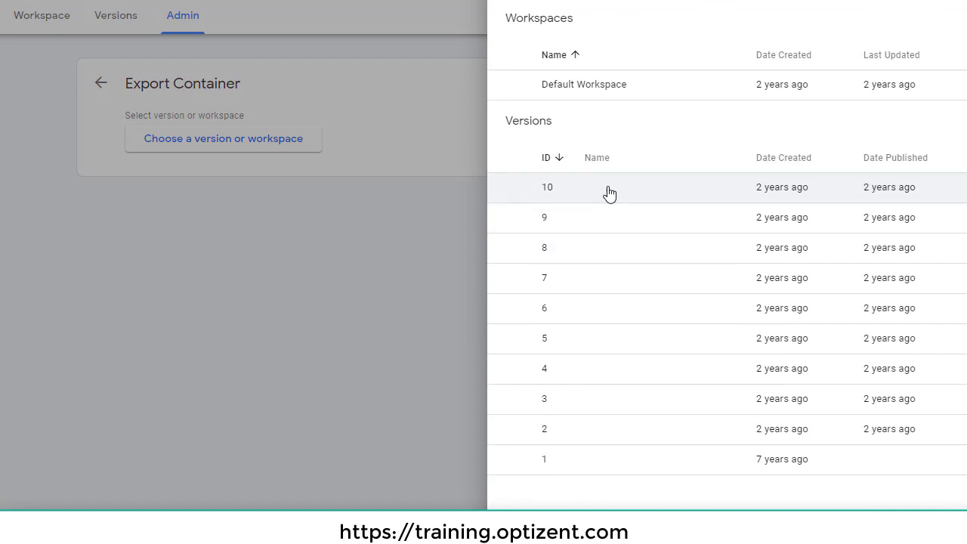
left_click(589, 96)
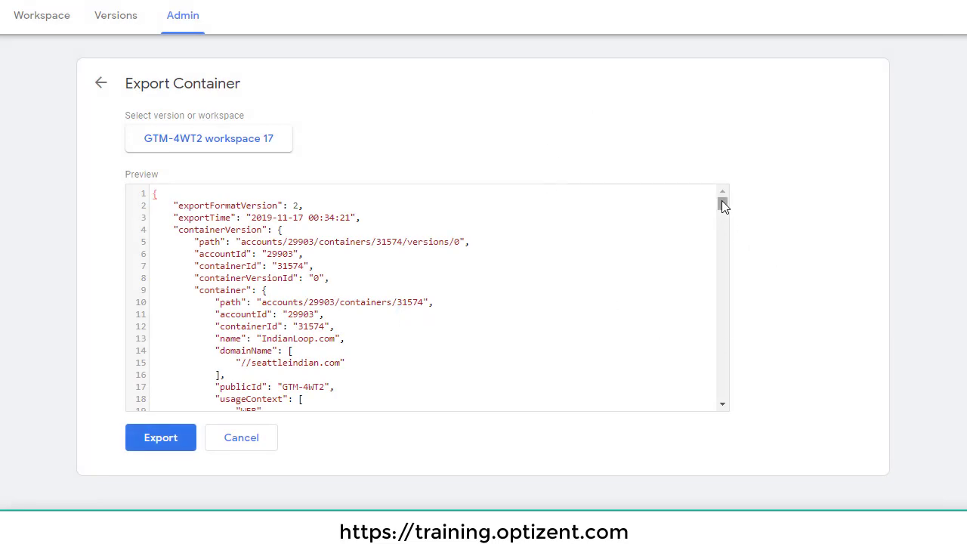
left_click_drag(722, 202, 718, 168)
left_click(160, 439)
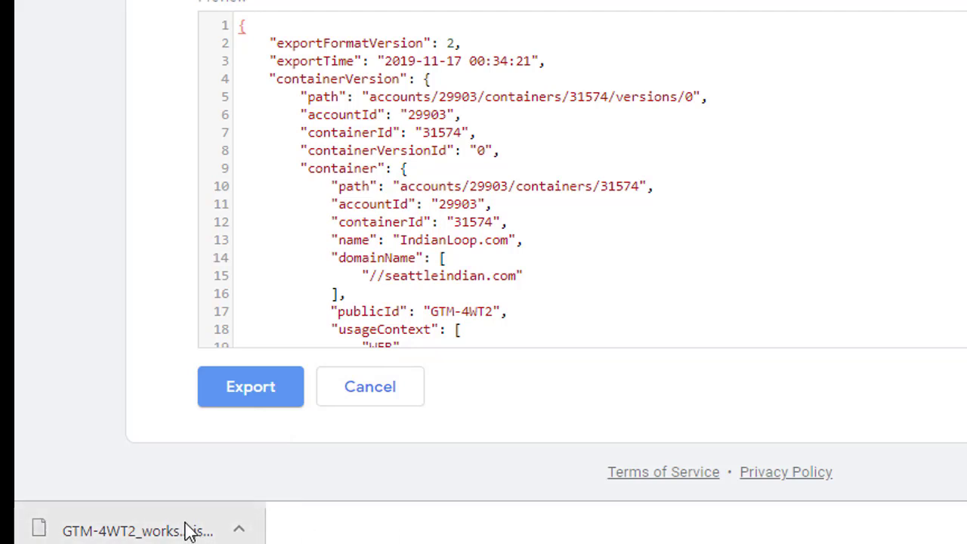
Step: Open the downloaded GTM-4WT2_workspace17 (1) JSON file from its folder in Notepad
left_click(241, 531)
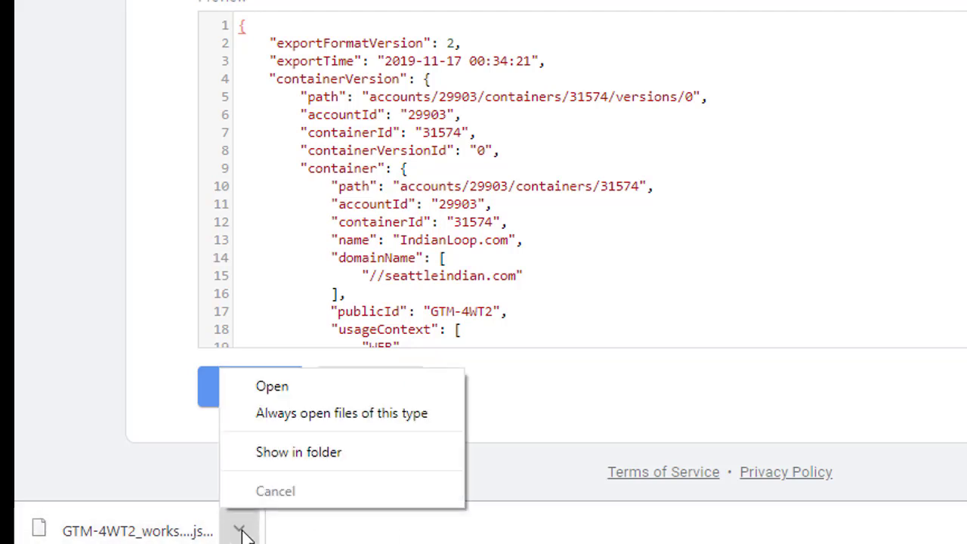
left_click(338, 453)
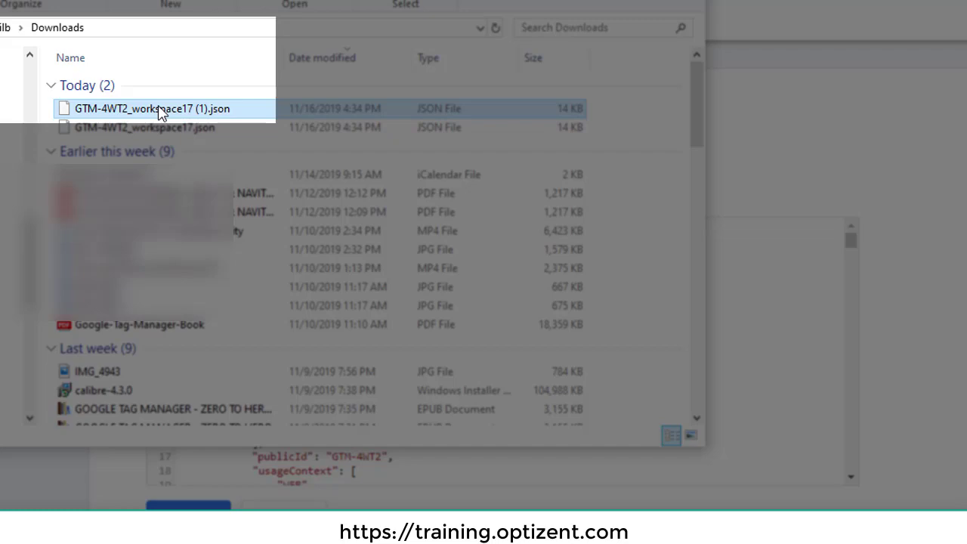
right_click(160, 112)
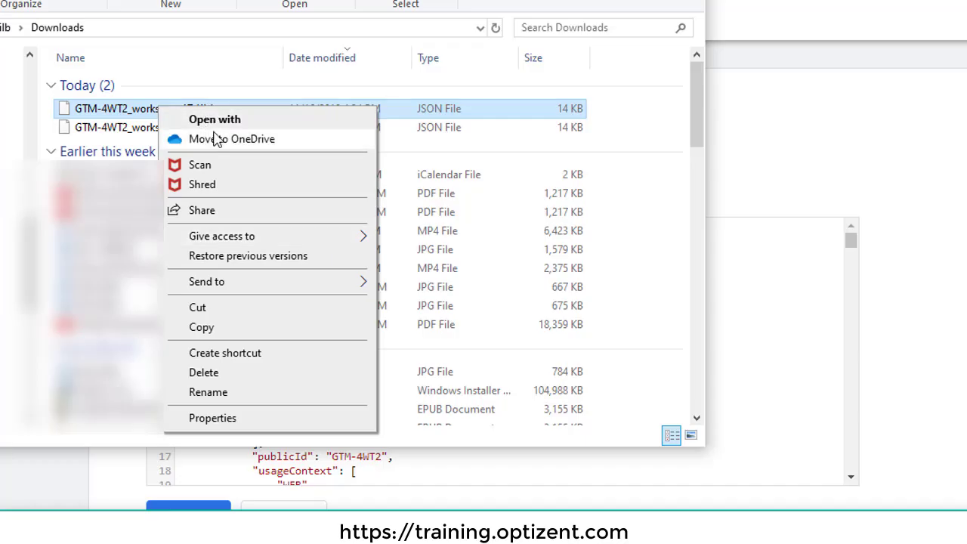
left_click(209, 121)
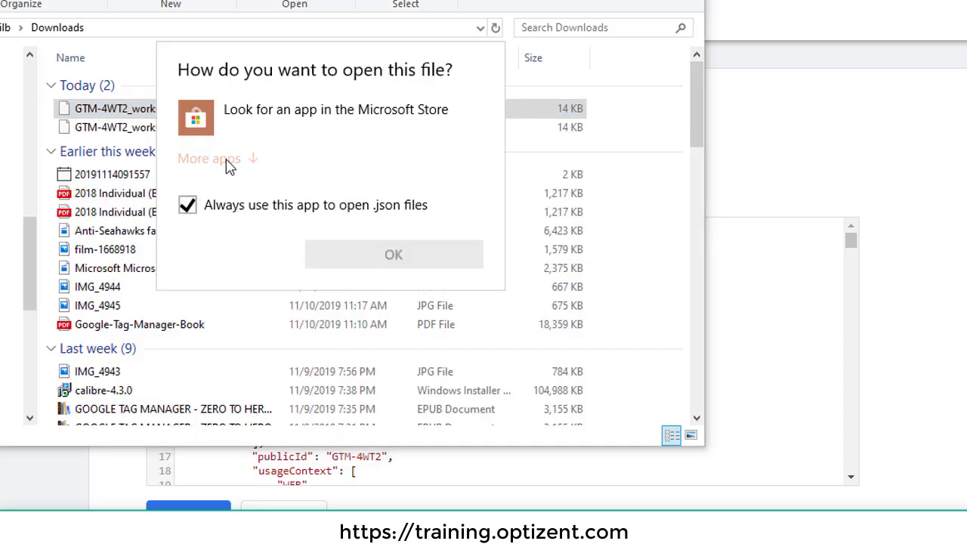
left_click(225, 159)
left_click(237, 221)
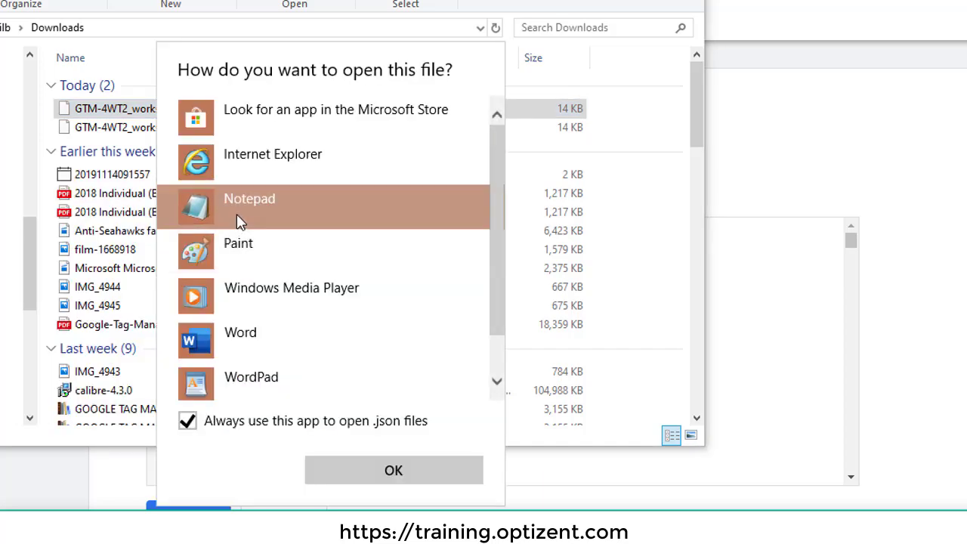
left_click(381, 471)
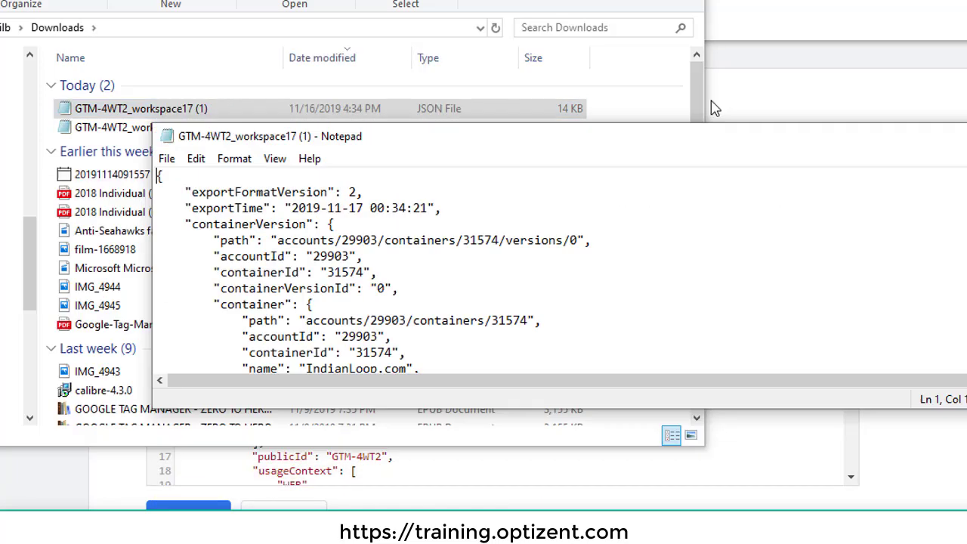
Step: Enlarge the Notepad window so many more JSON lines are visible
left_click_drag(719, 89, 966, 2)
left_click_drag(574, 7, 471, 30)
left_click_drag(521, 288, 521, 511)
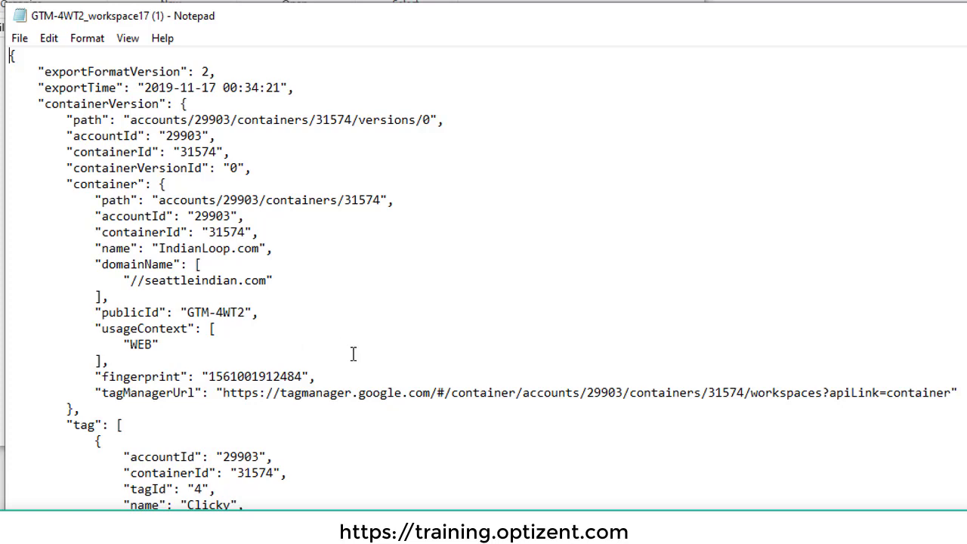
scroll(352, 355, "down", 4)
scroll(351, 355, "up", 4)
Step: Return to Google Tag Manager and list the GTM-4WT2 container's variables
key("alt+Tab")
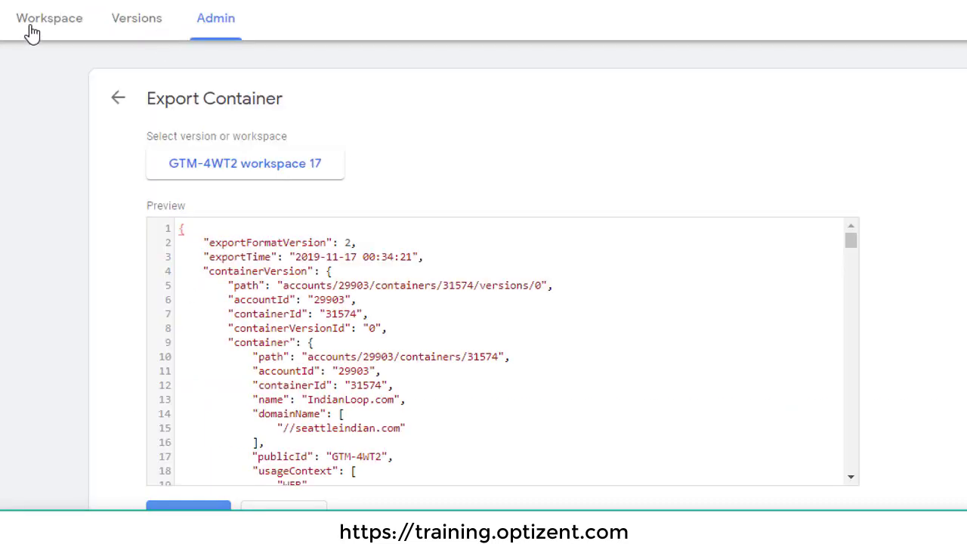
left_click(31, 27)
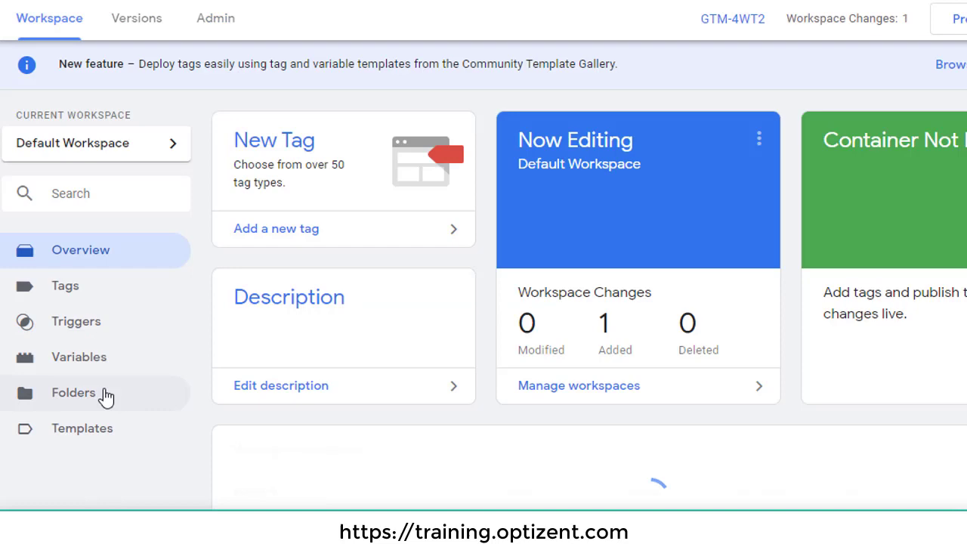
left_click(91, 367)
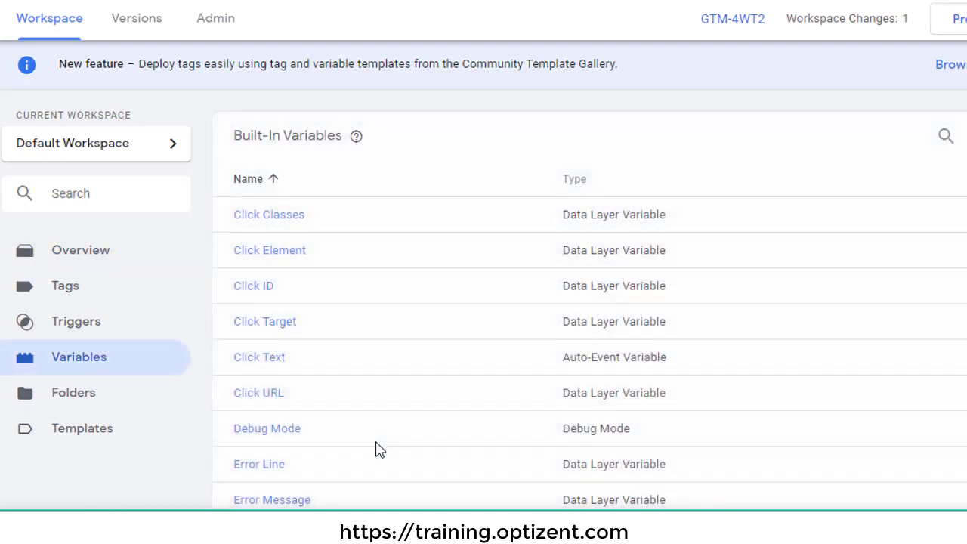
scroll(313, 345, "down", 7)
scroll(309, 430, "up", 1)
scroll(310, 433, "up", 3)
scroll(310, 432, "down", 4)
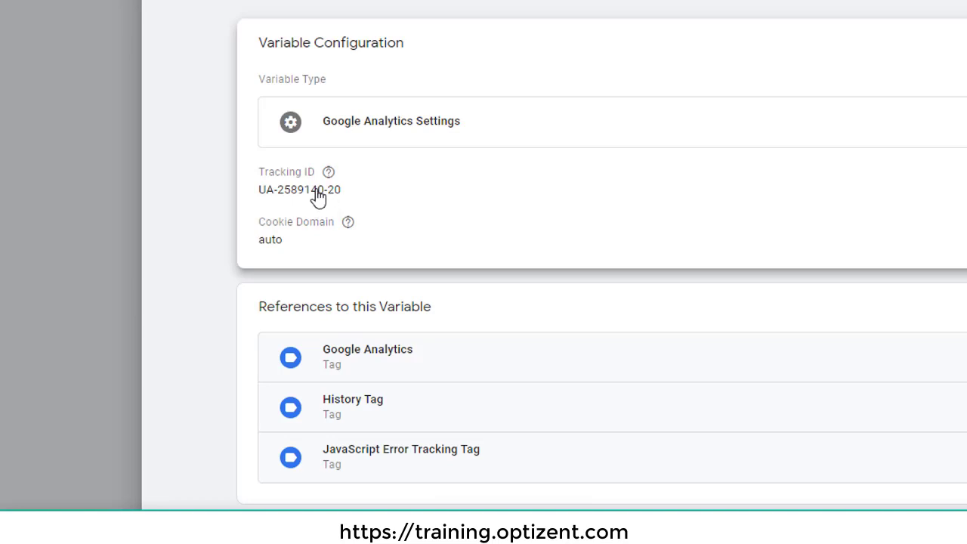
Step: Edit the GAID configuration and select its Tracking ID UA-2589140-20
left_click(318, 195)
left_click(367, 186)
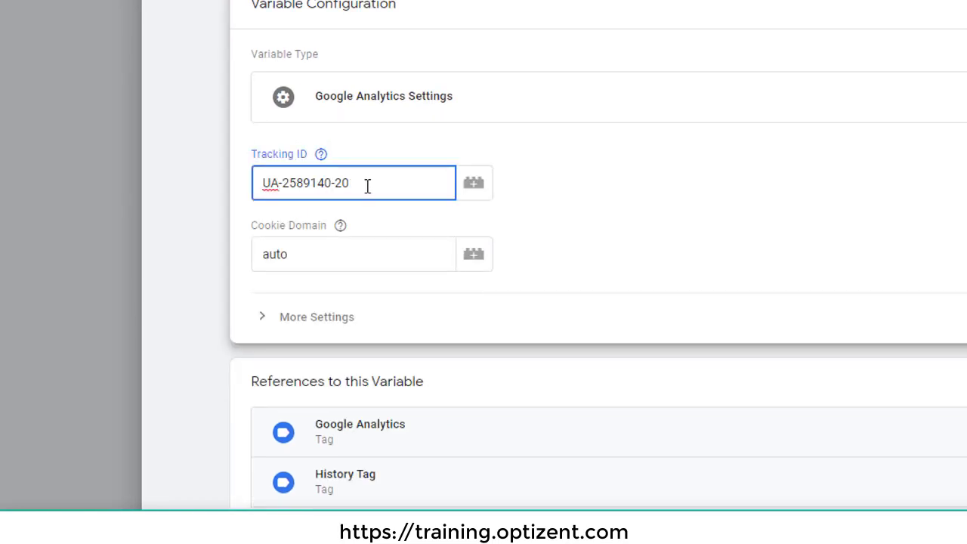
triple_click(367, 186)
key("ctrl+c")
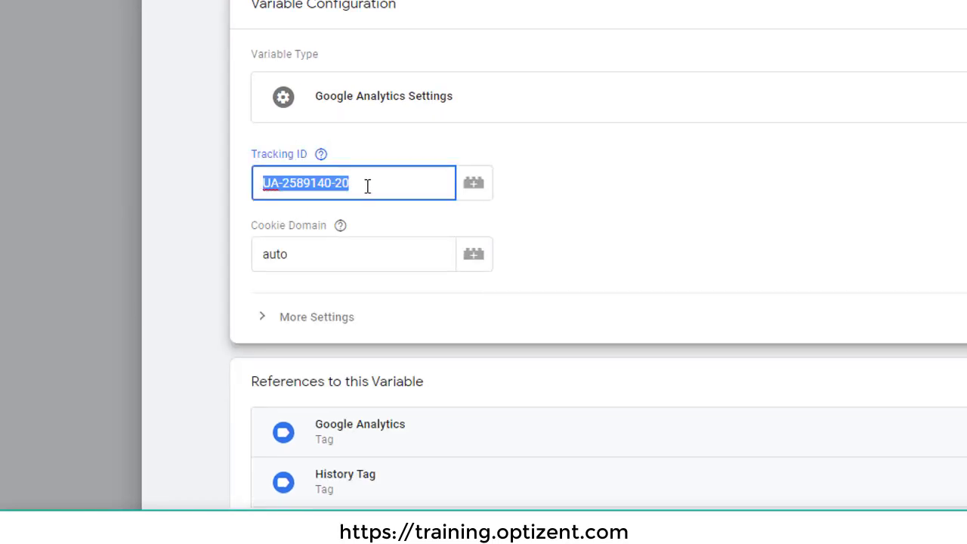
Step: Search the exported JSON in Notepad for the tracking ID UA-2589140-20
key("alt+Tab")
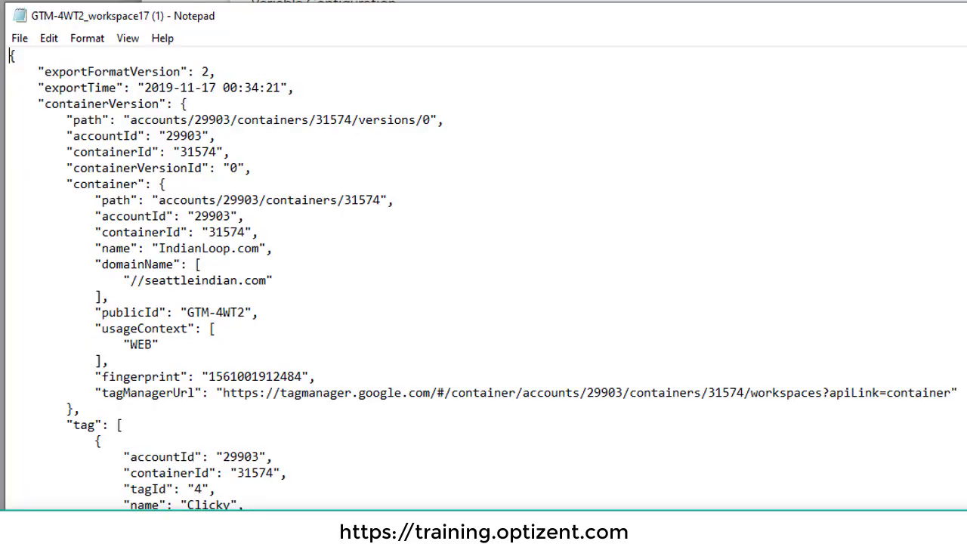
left_click(48, 38)
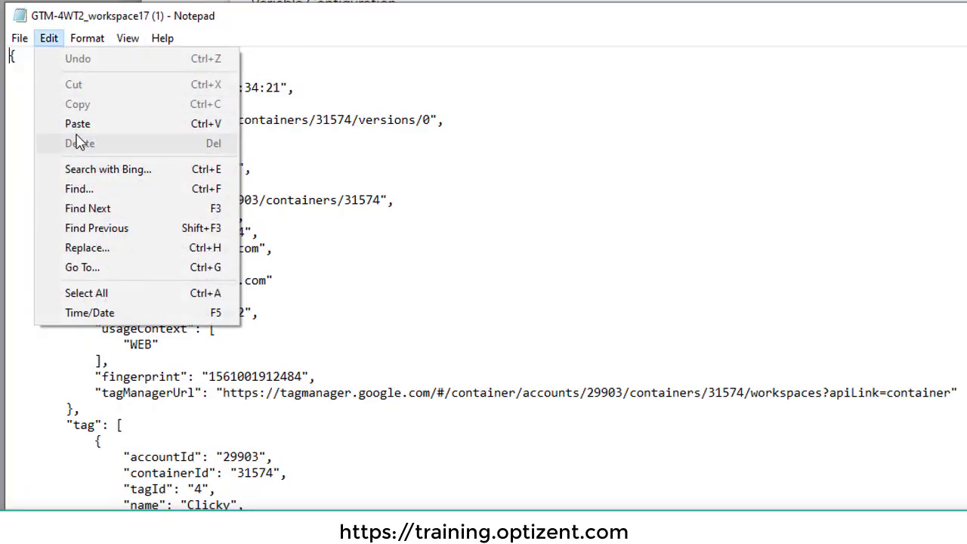
left_click(95, 190)
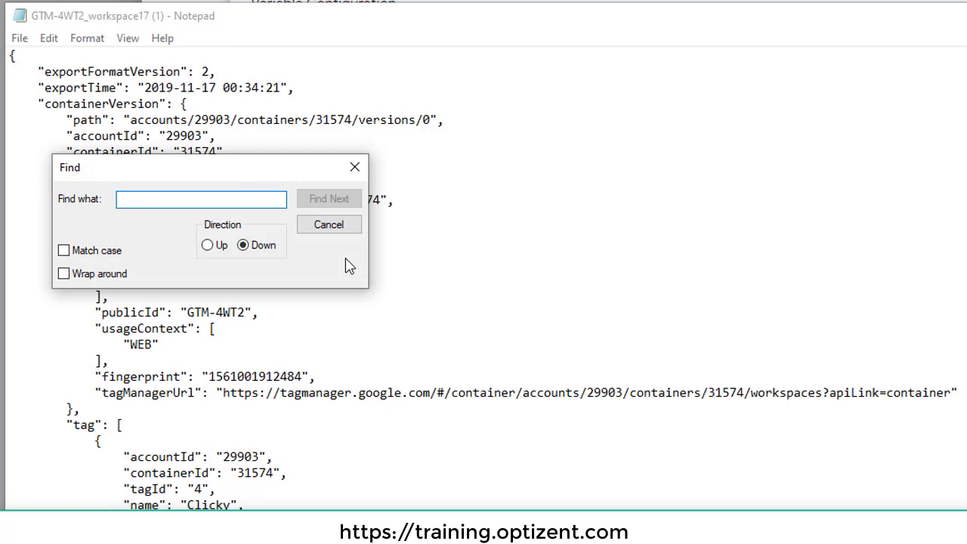
key("ctrl+v")
left_click(330, 199)
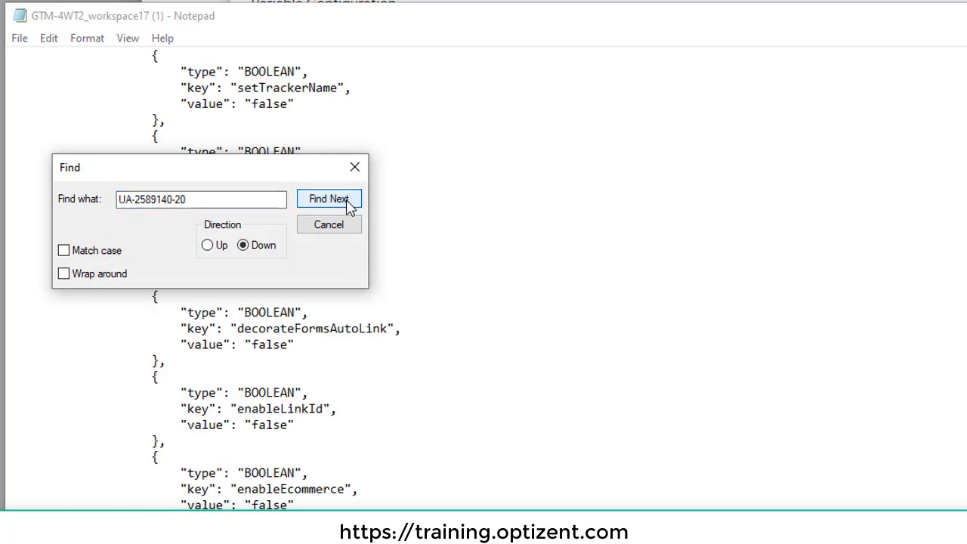
scroll(335, 418, "down", 1)
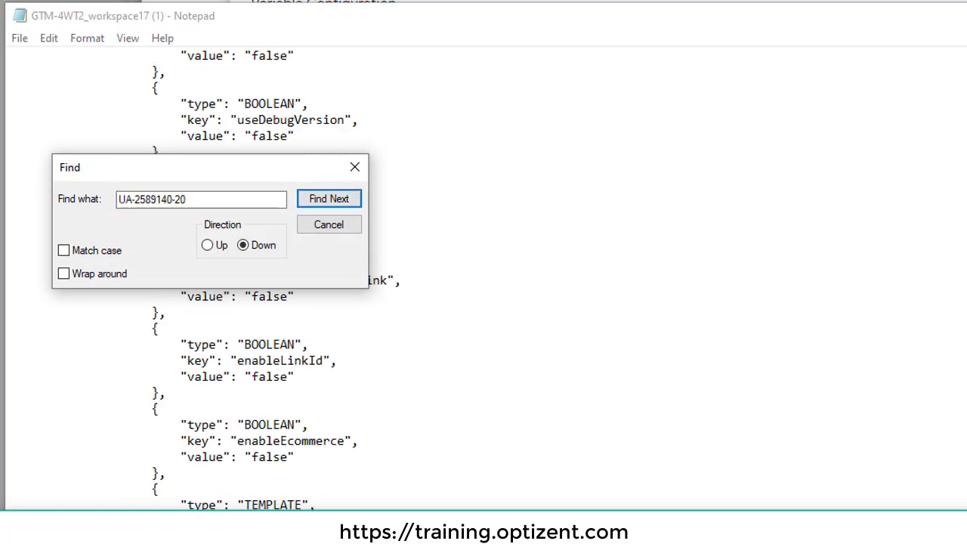
left_click(330, 199)
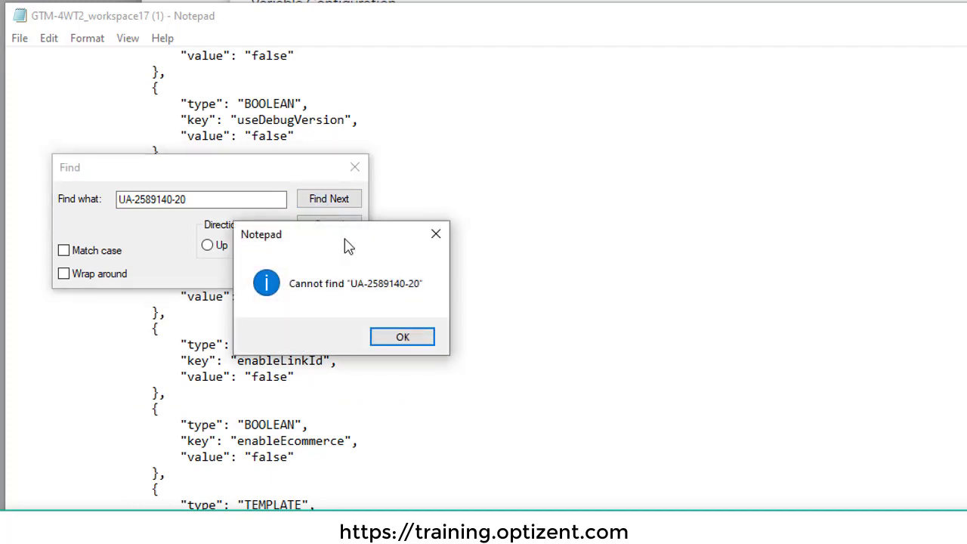
left_click(408, 338)
Step: Change the tracking ID in the JSON to AB-2589140-20 and save the file
key("alt+Tab")
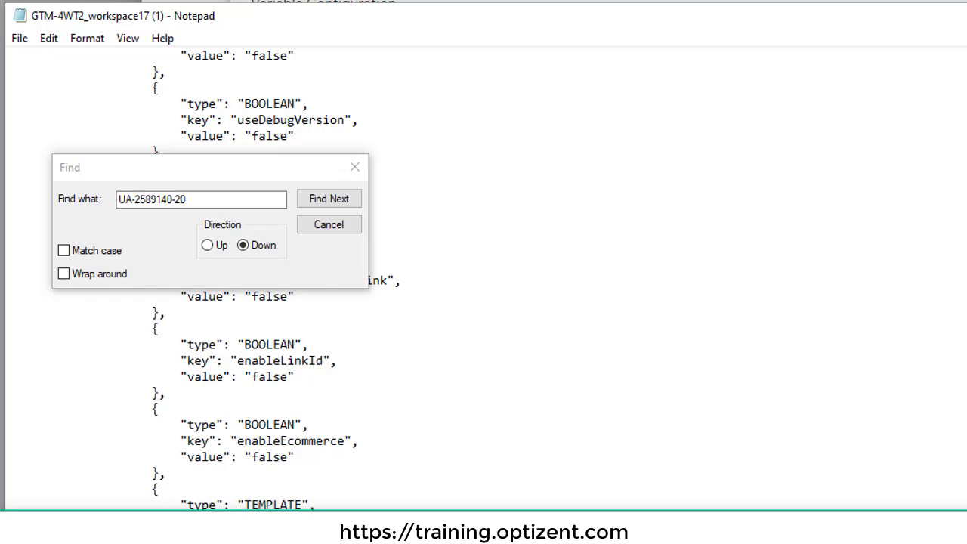
key("ctrl+v")
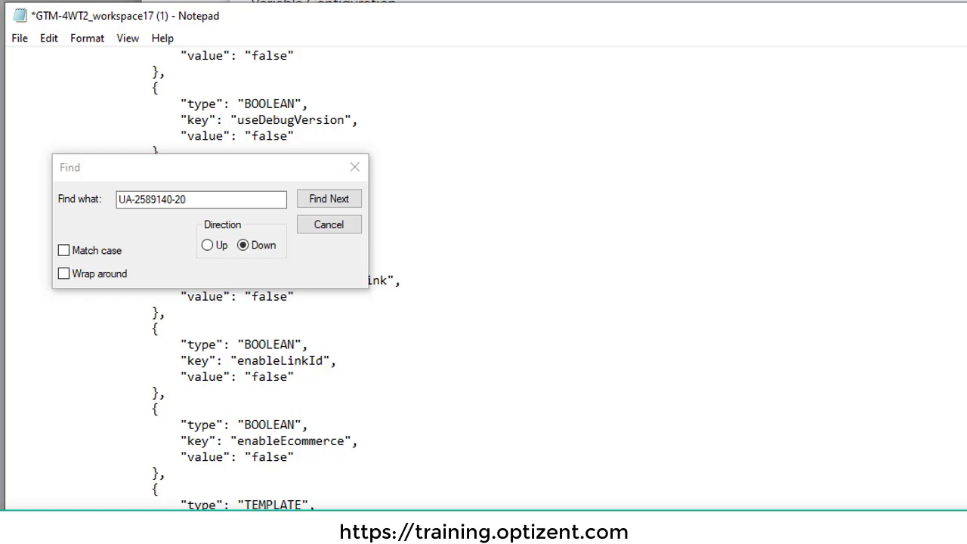
left_click(329, 224)
left_click(20, 37)
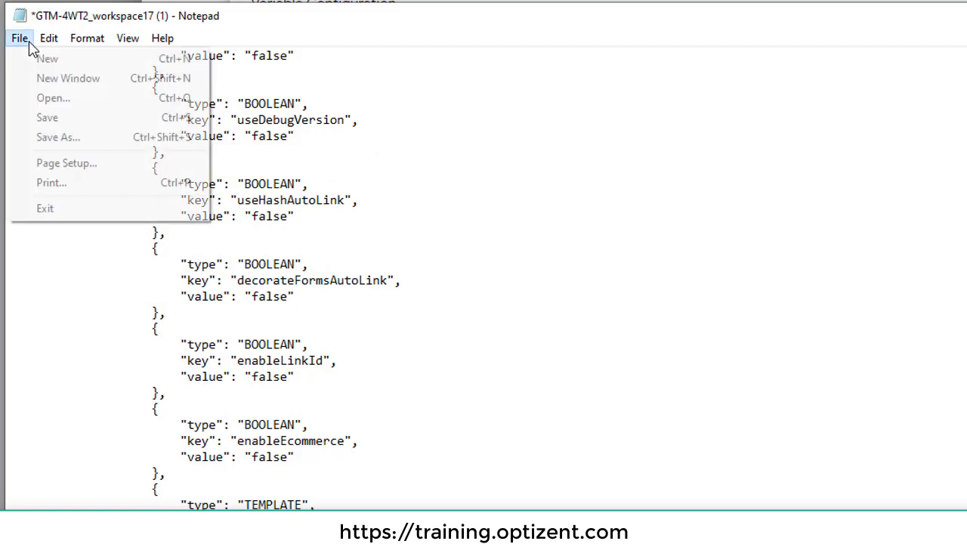
left_click(47, 118)
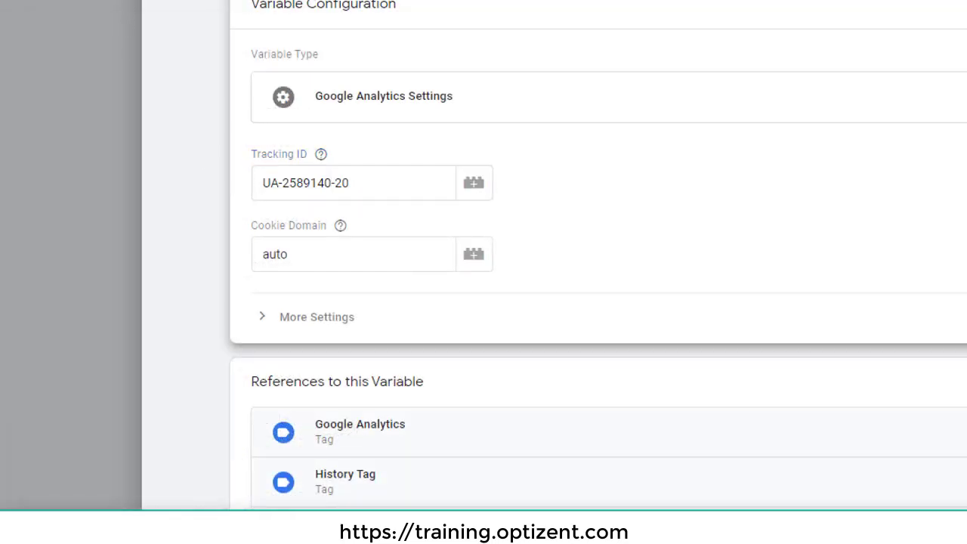
left_click(116, 25)
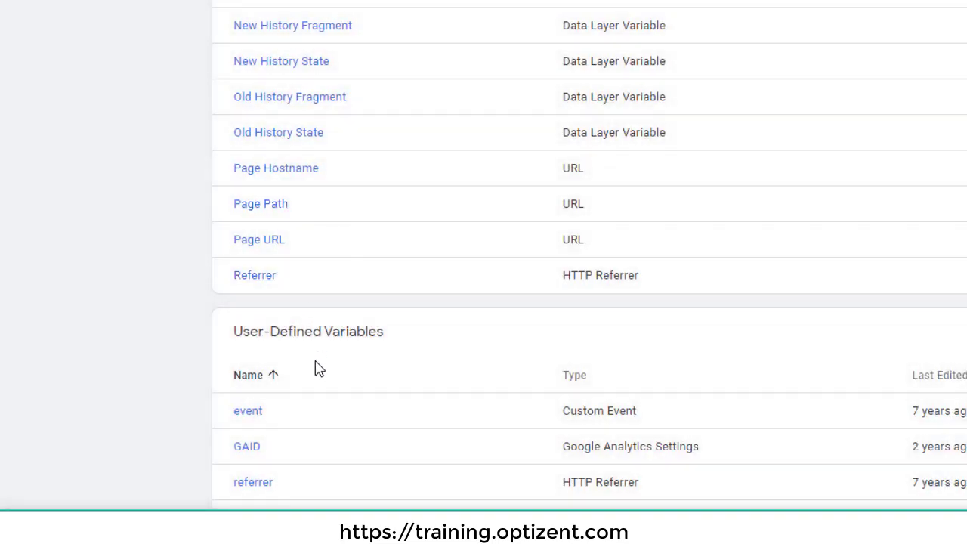
Step: Switch to container GTM-PJKMDPQ and check its overview, triggers, variables and tags are empty
scroll(318, 389, "up", 10)
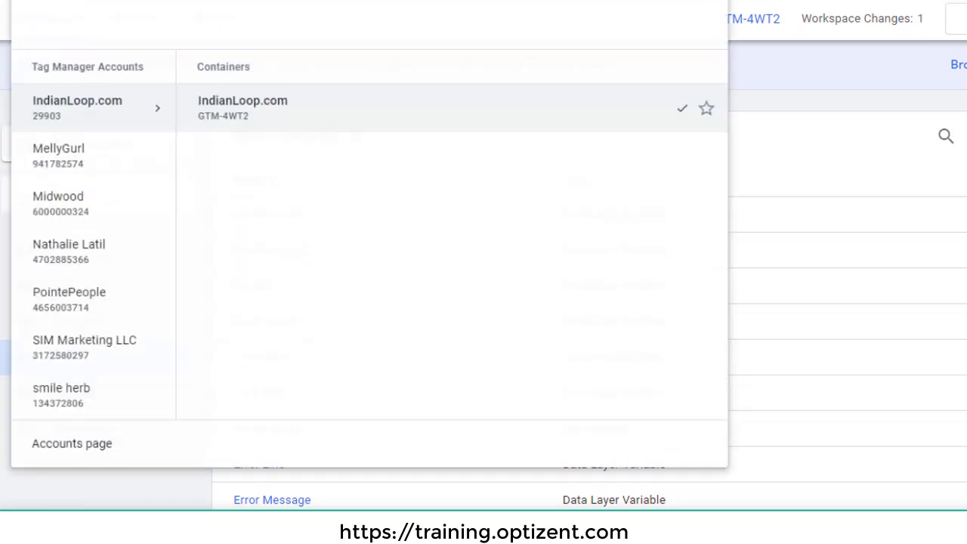
scroll(431, 296, "up", 5)
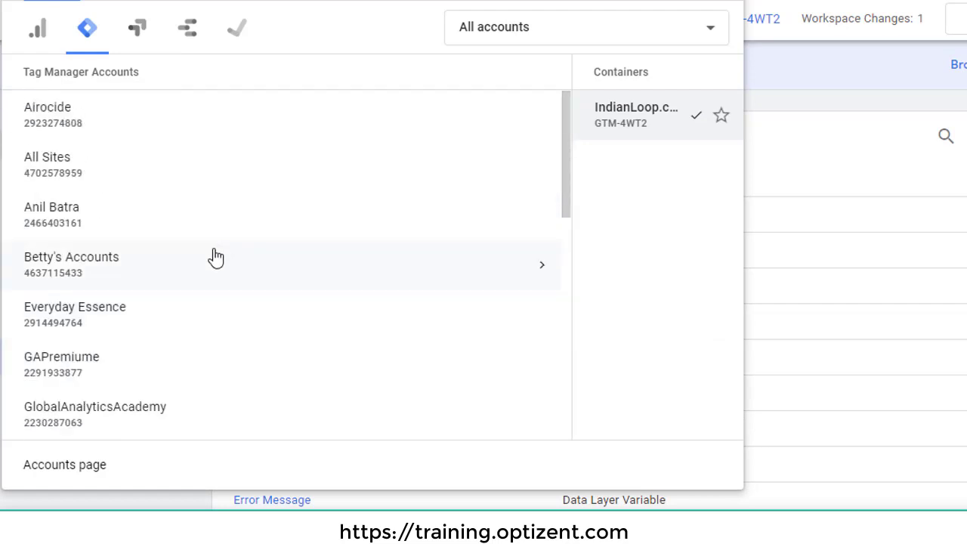
left_click(115, 223)
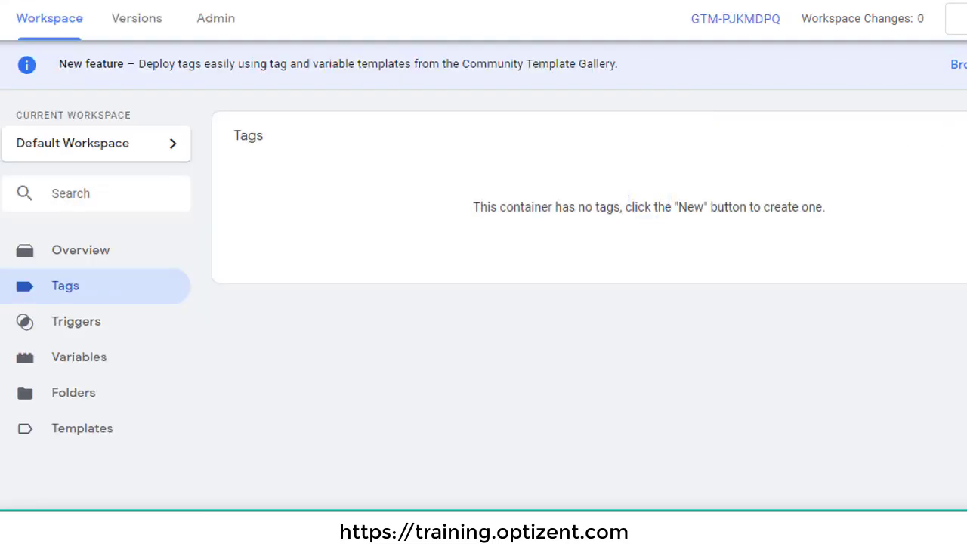
left_click(89, 255)
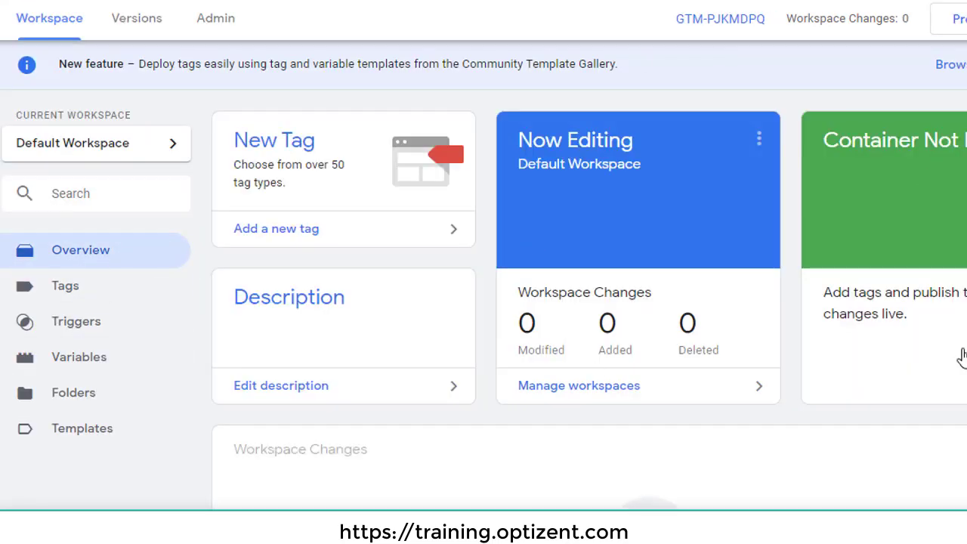
left_click(72, 322)
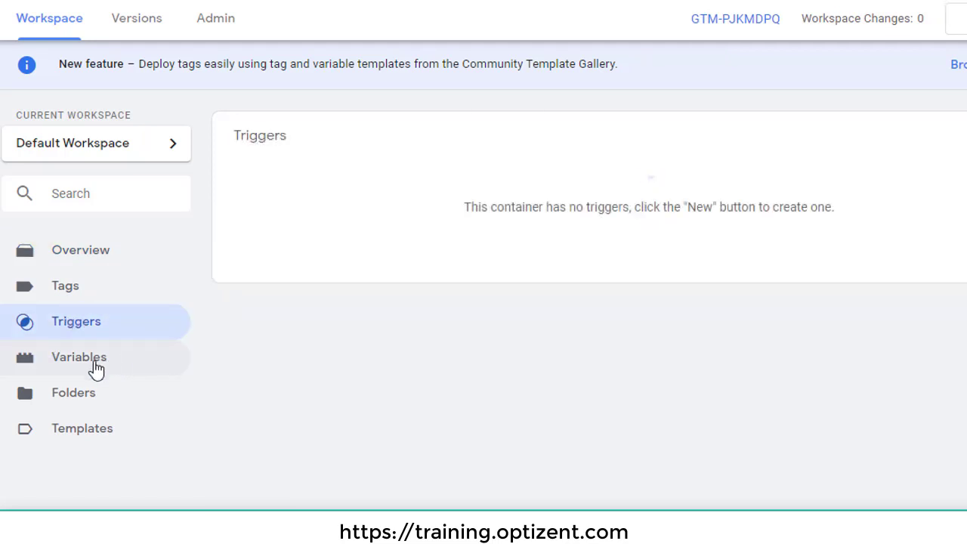
left_click(93, 369)
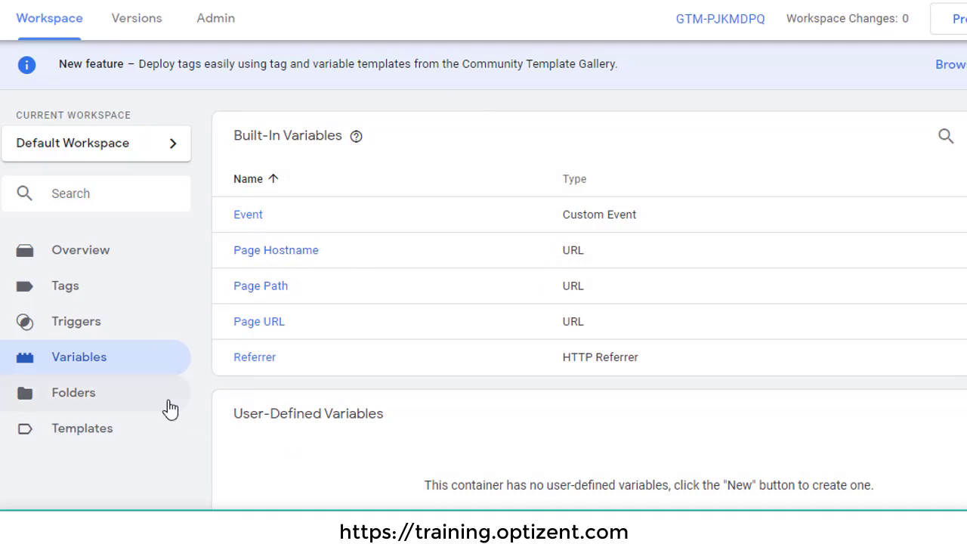
left_click(73, 266)
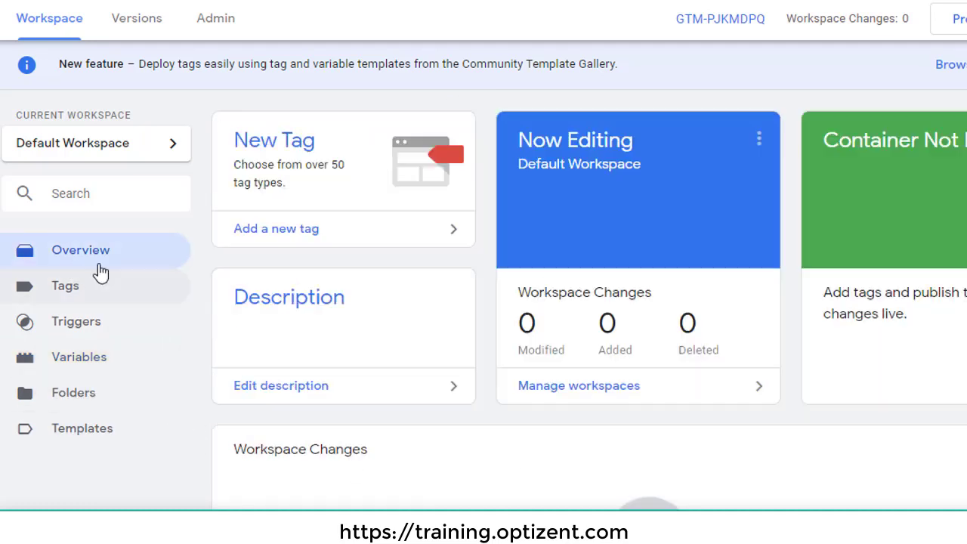
left_click(64, 287)
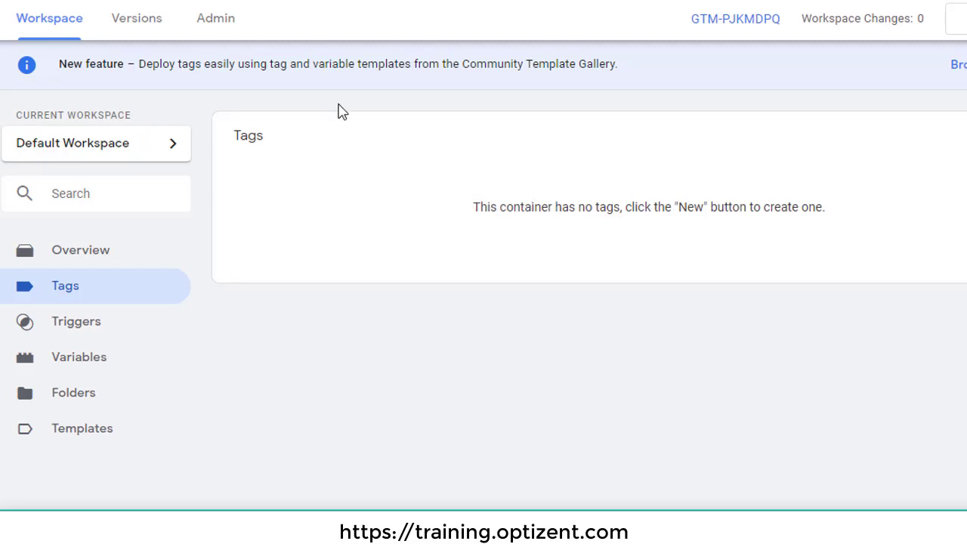
Step: Start a container import and pick GTM-4WT2_workspace17 (1).json from Downloads
left_click(217, 23)
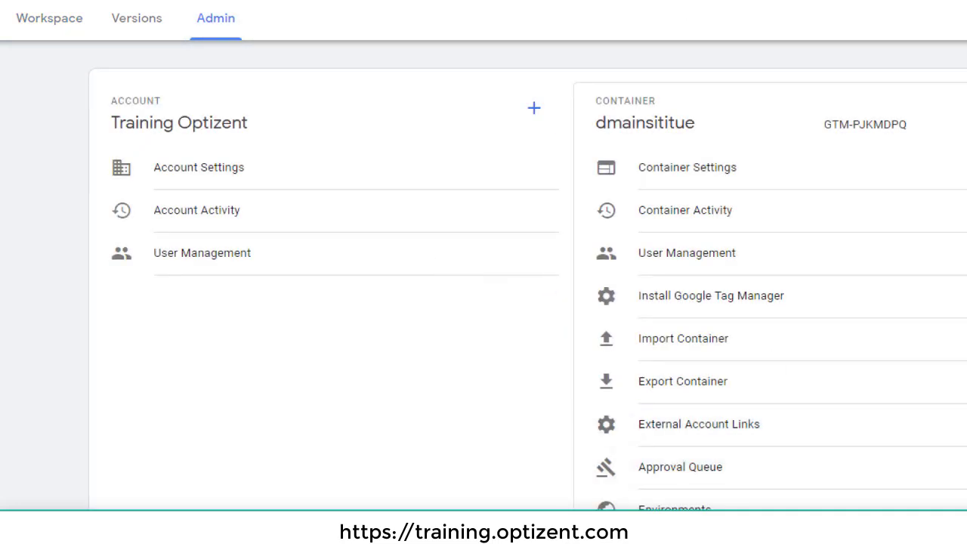
left_click(674, 340)
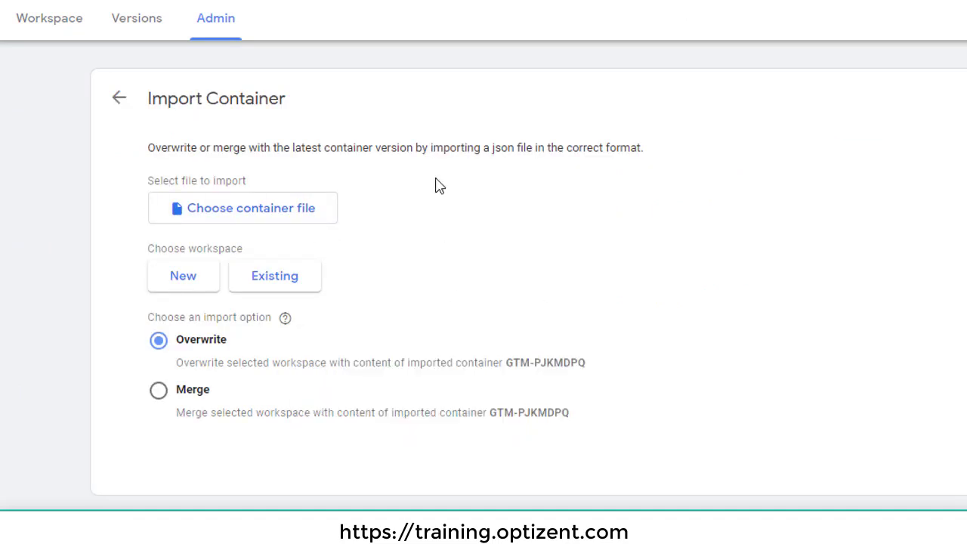
left_click(257, 217)
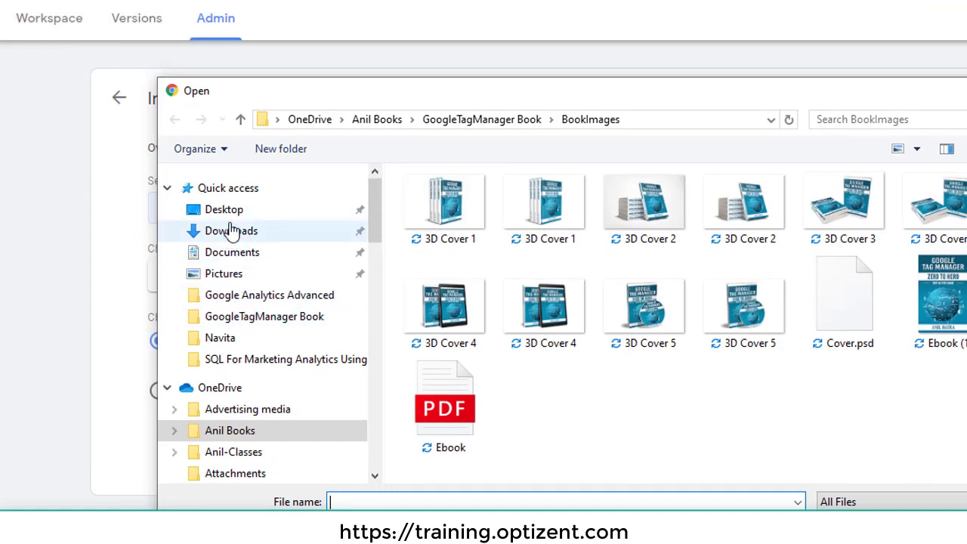
left_click(239, 234)
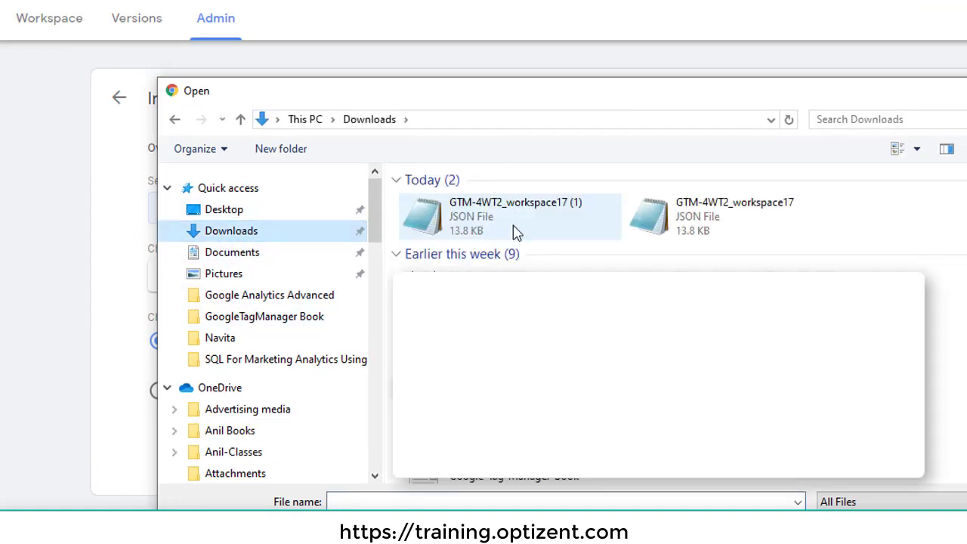
left_click(477, 222)
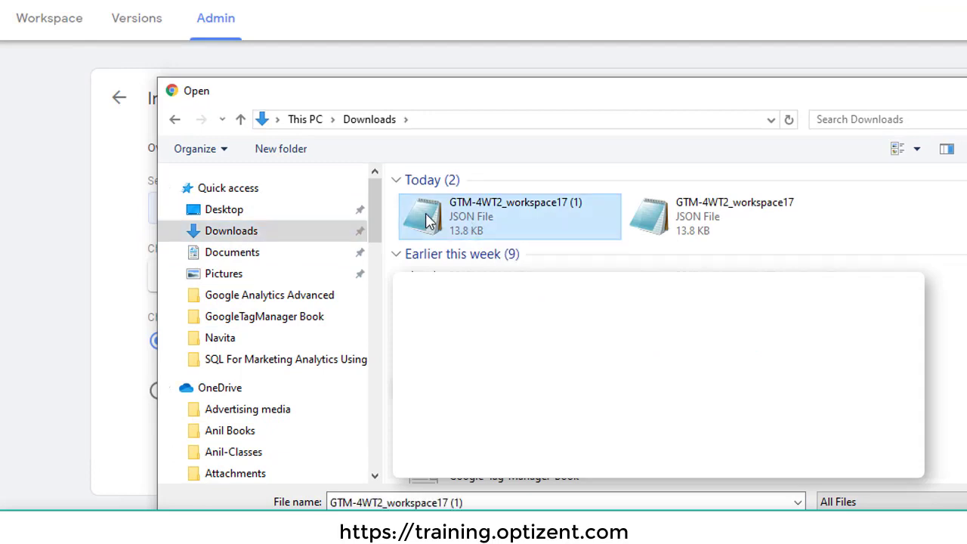
double_click(429, 220)
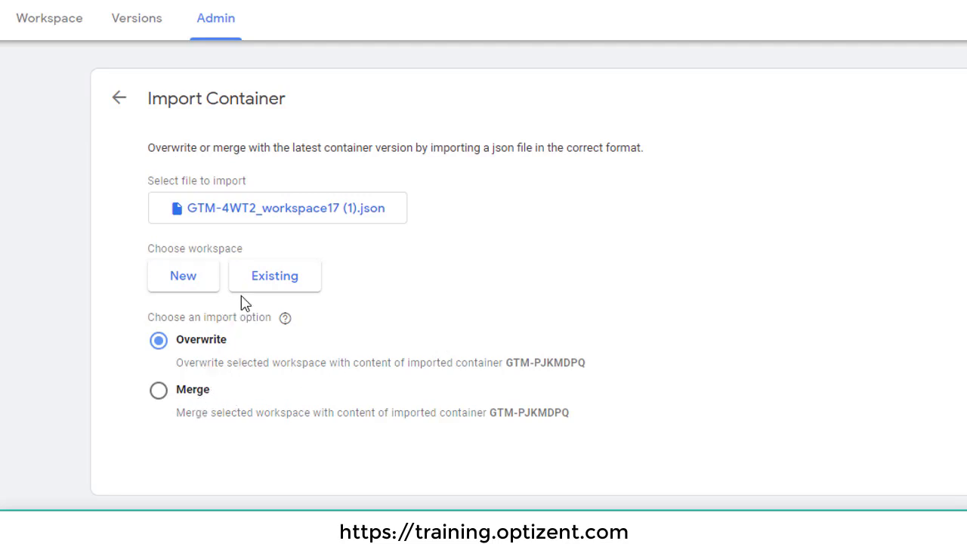
Step: Import into the existing Default Workspace with Overwrite and review the detailed changes list
left_click(275, 276)
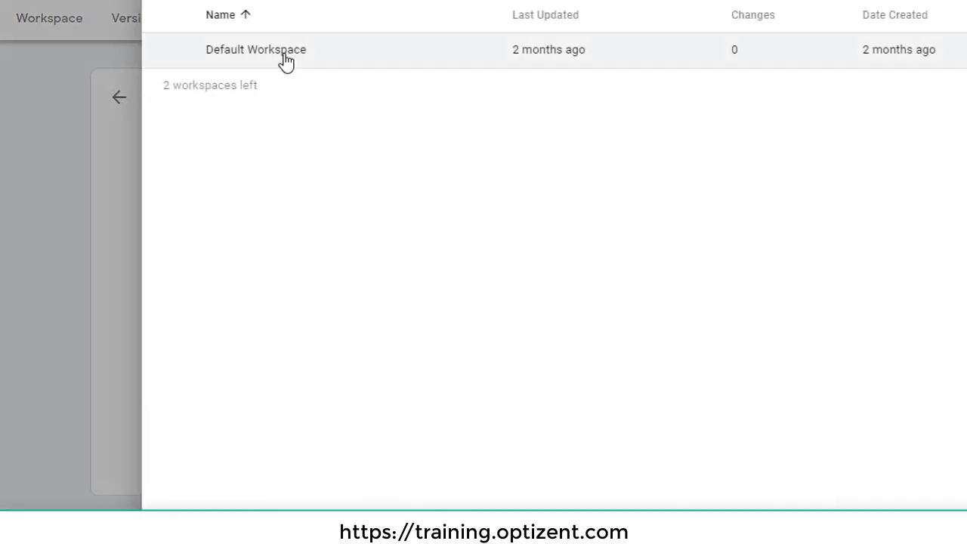
left_click(285, 50)
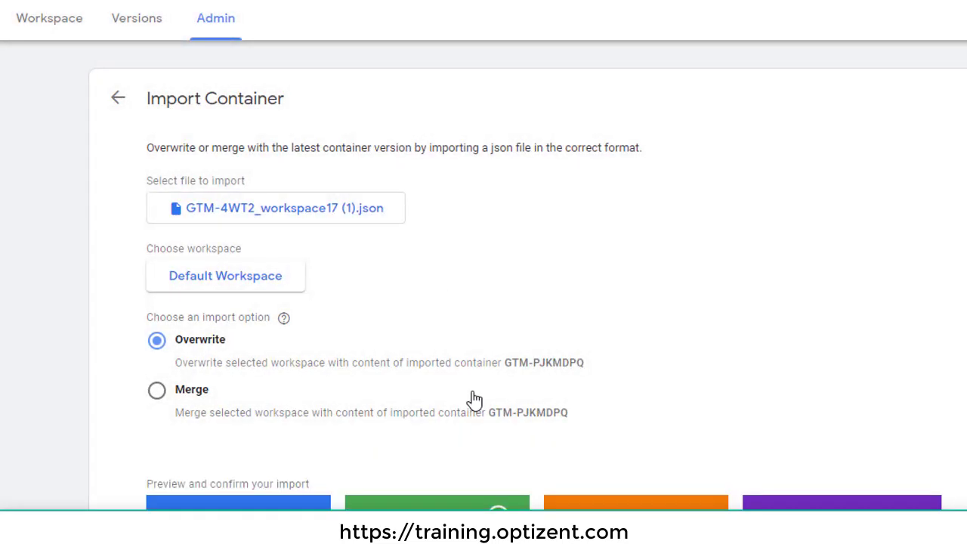
scroll(474, 401, "down", 3)
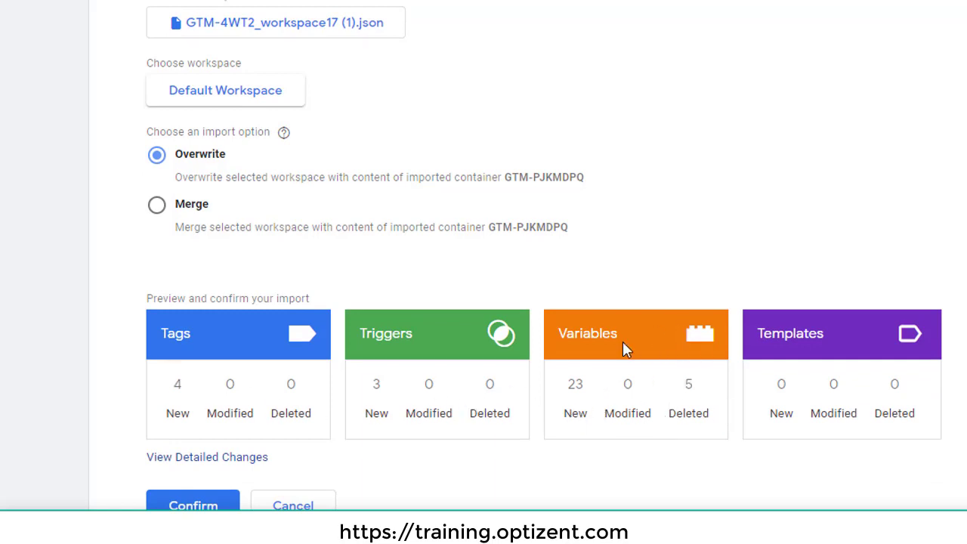
left_click(240, 458)
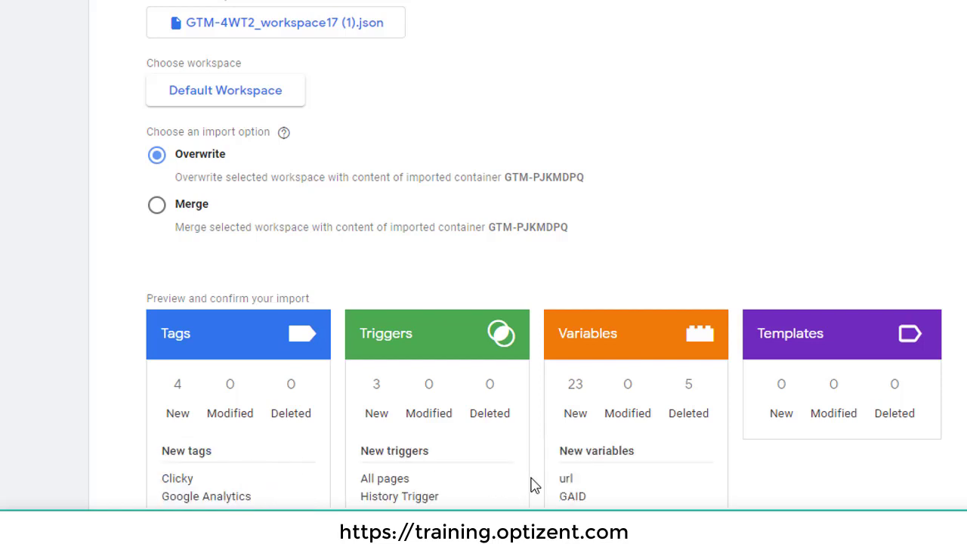
scroll(532, 484, "down", 8)
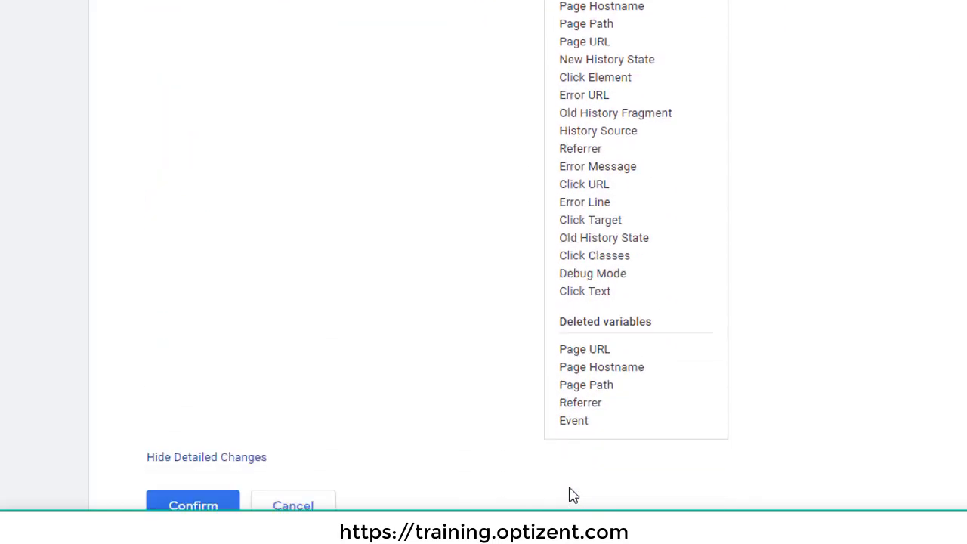
scroll(572, 495, "up", 2)
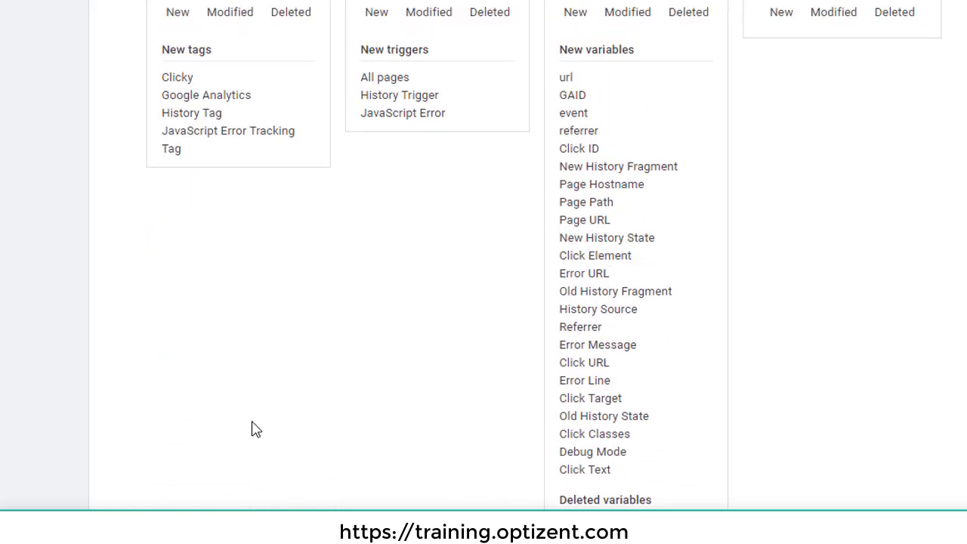
scroll(256, 429, "down", 2)
scroll(256, 430, "up", 8)
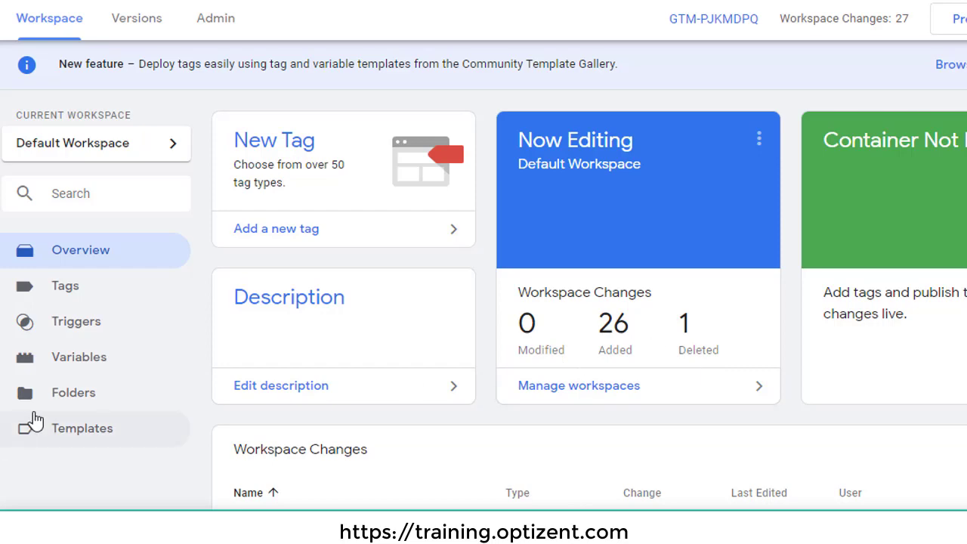
Step: List GTM-PJKMDPQ's variables and scroll down to the imported GAID user-defined variable
left_click(70, 364)
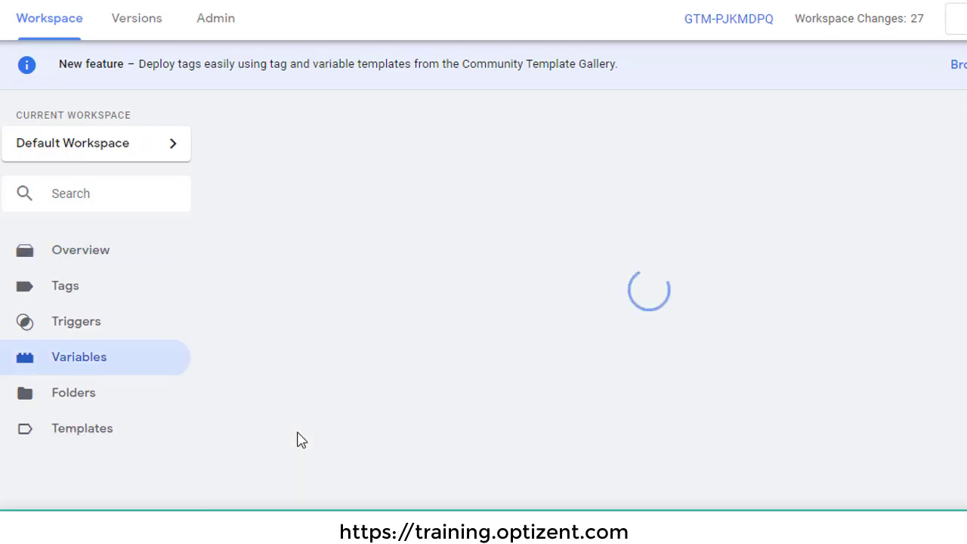
scroll(301, 441, "down", 5)
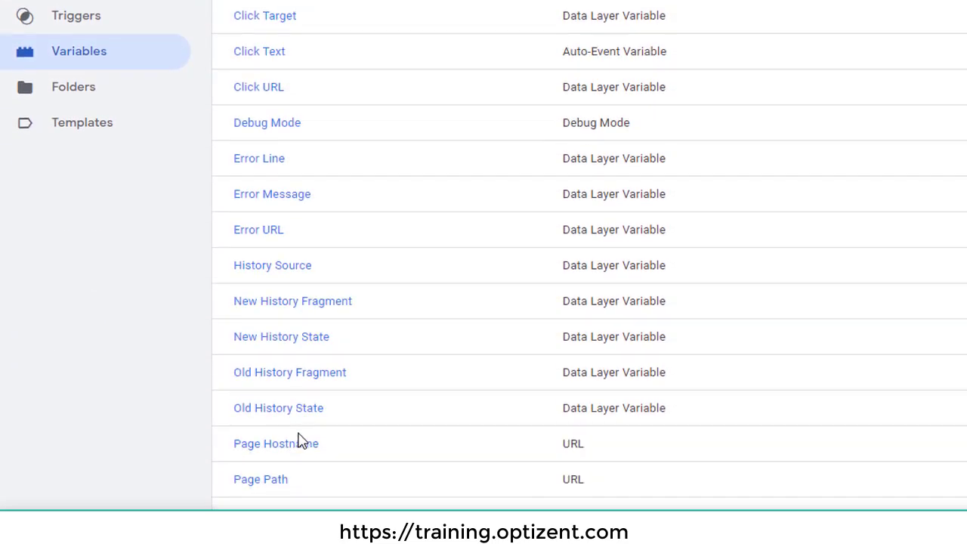
scroll(301, 440, "down", 3)
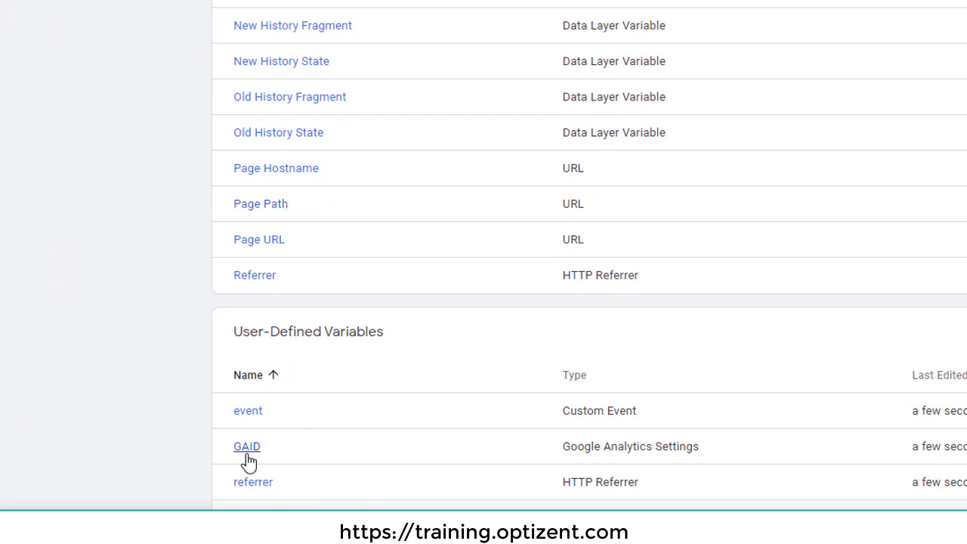
Step: Replace the GAID Tracking ID's AB prefix with UA, making it UA-2589140-20, and save
left_click(248, 447)
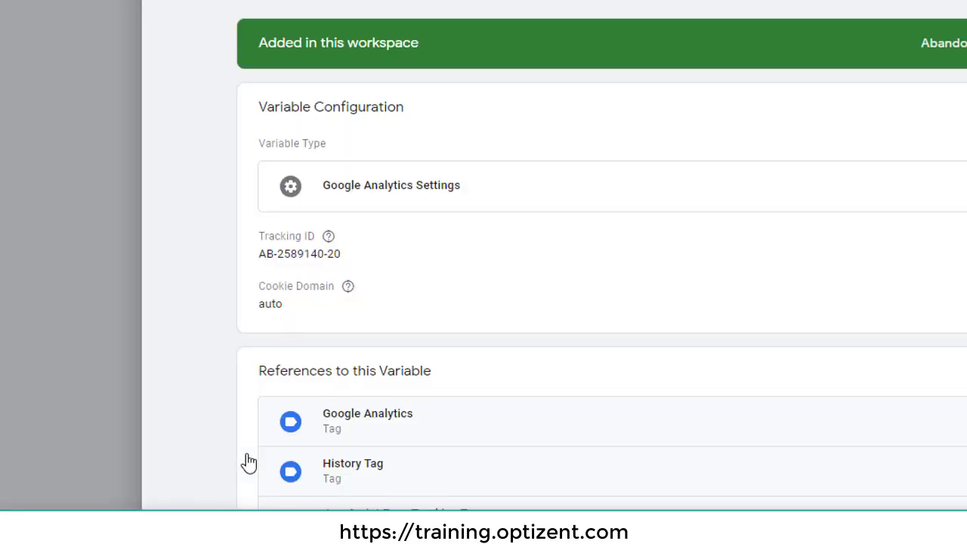
left_click(276, 264)
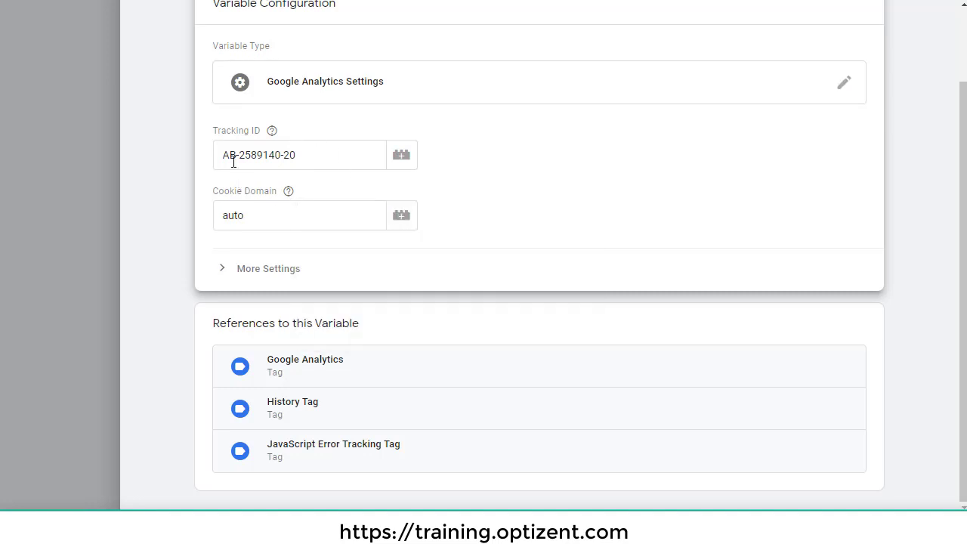
left_click_drag(236, 155, 207, 162)
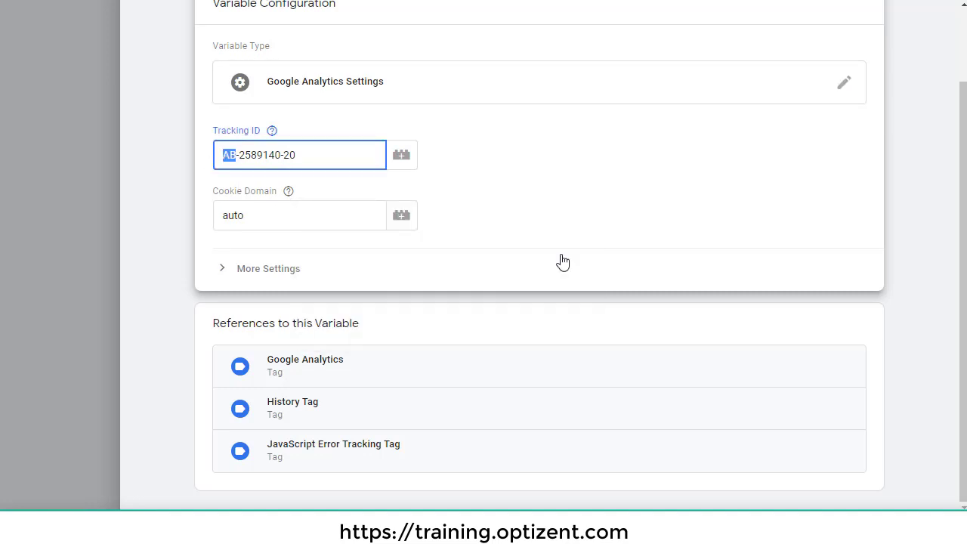
type("UA")
scroll(678, 354, "up", 2)
left_click(869, 1)
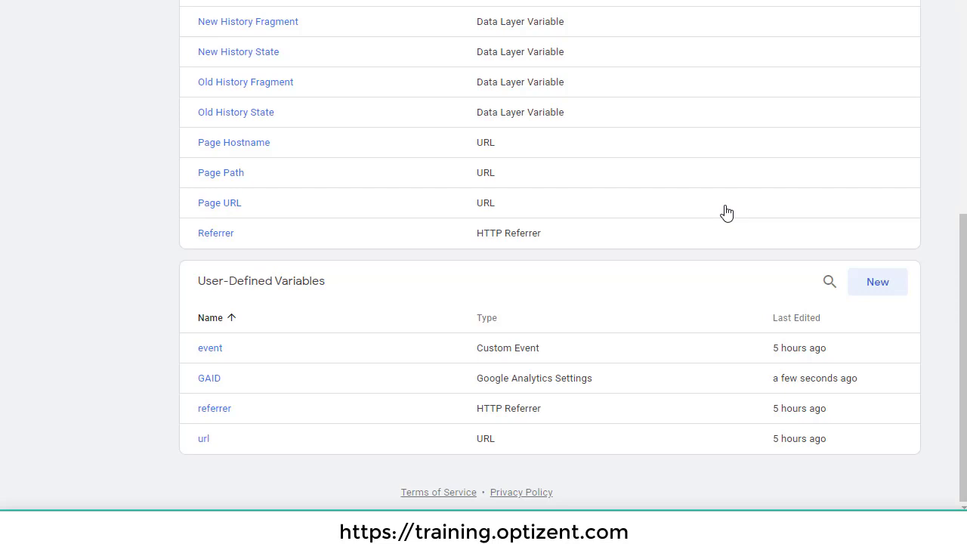
Step: Scroll up the GTM-PJKMDPQ Variables list toward the GAID variable
scroll(615, 275, "up", 2)
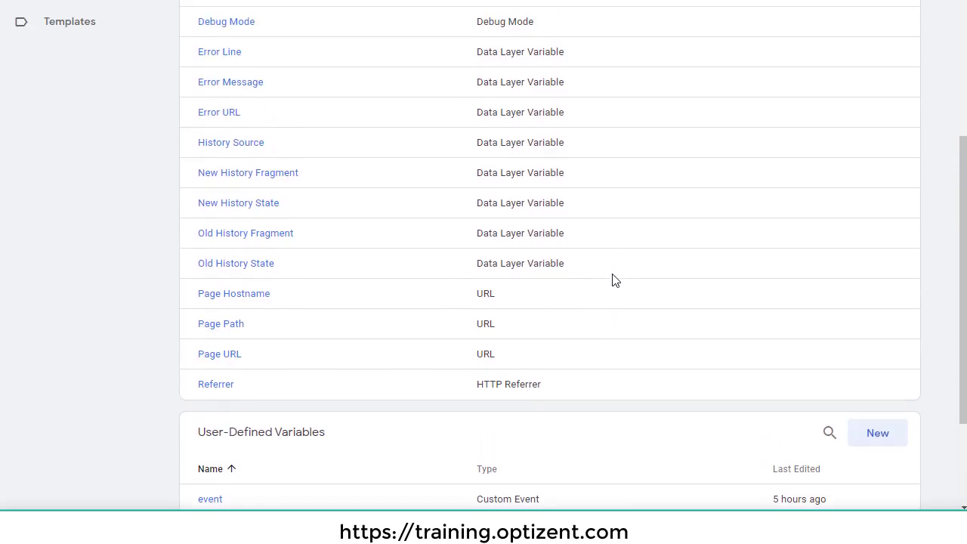